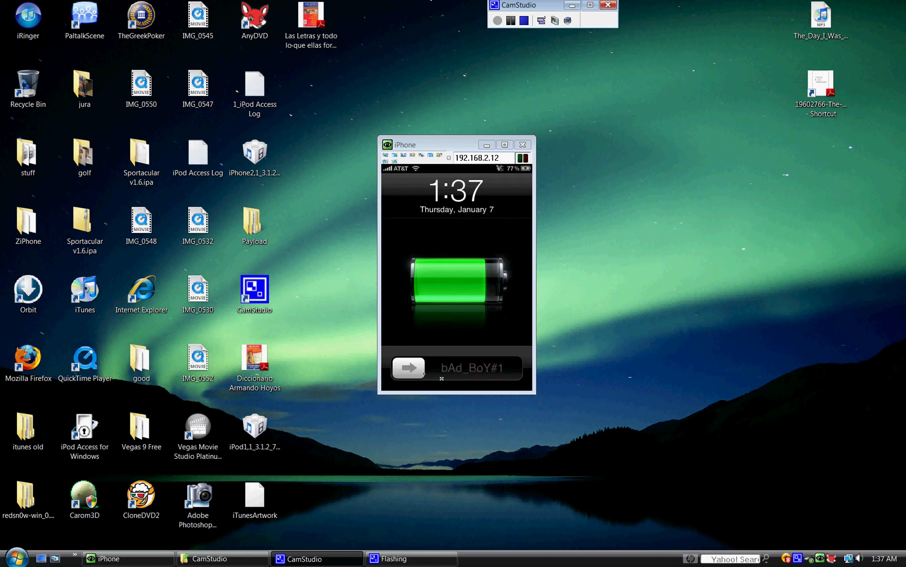
Step: Slide to unlock the mirrored iPhone and return to its first home page
{"action": "left_click_drag", "start_coordinate": [453, 375], "coordinate": [530, 373]}
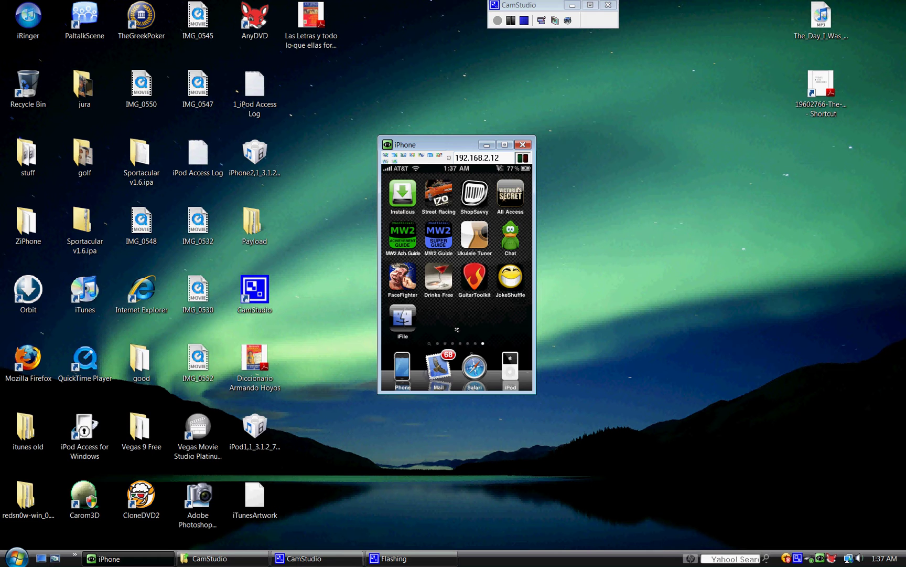
{"action": "key", "text": "super"}
{"action": "key", "text": "Menu"}
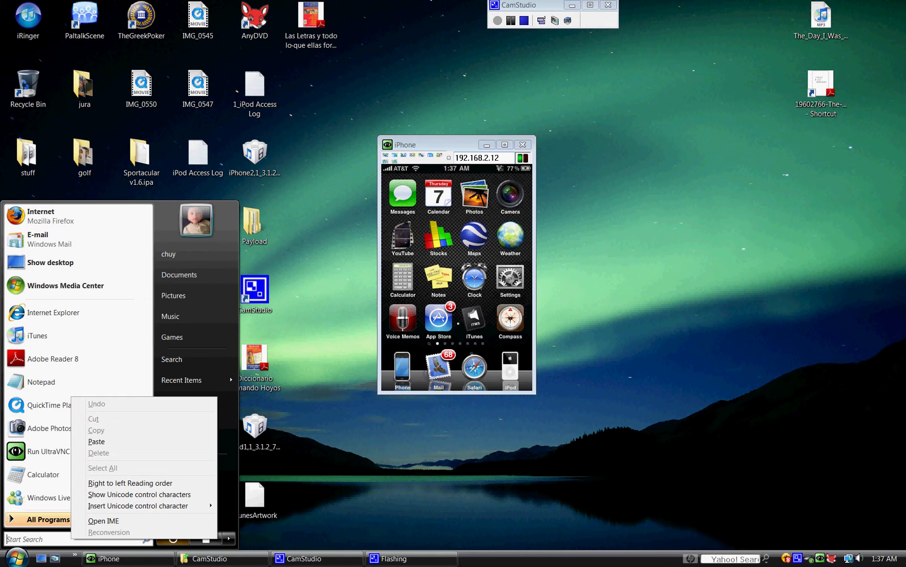
Step: Dismiss the Windows Start menu and launch Cydia on the mirrored iPhone
{"action": "left_click", "coordinate": [310, 359]}
{"action": "left_click", "coordinate": [374, 298]}
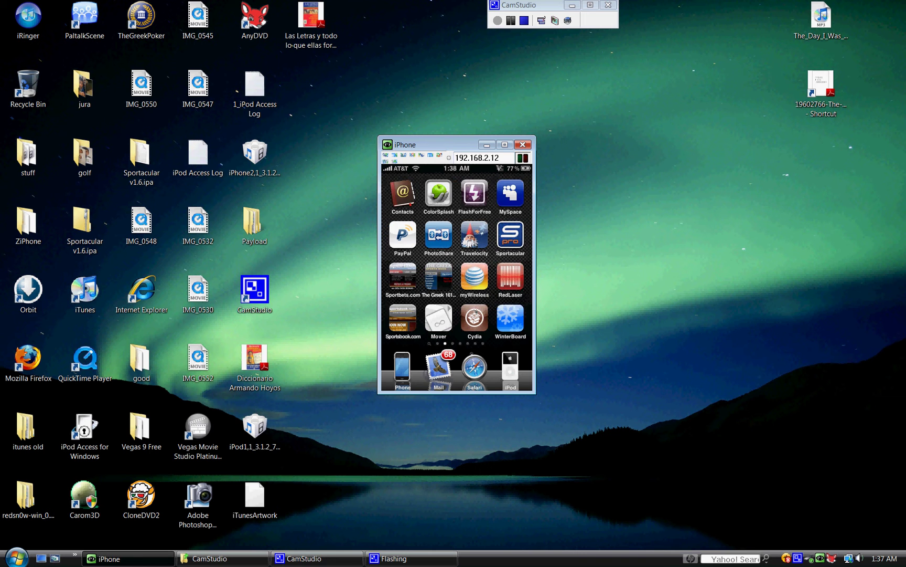
{"action": "left_click", "coordinate": [463, 317]}
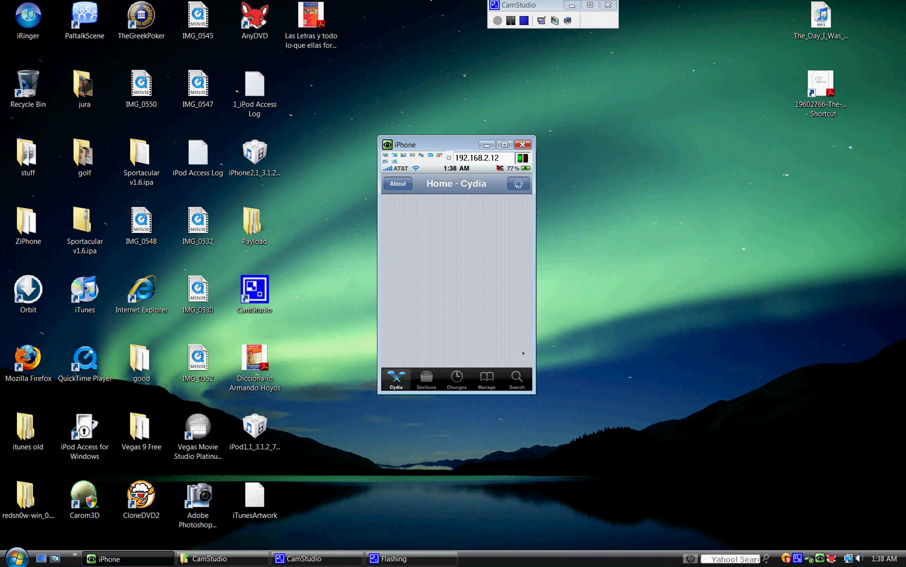
Step: Search Cydia's packages for 'ifile'
{"action": "left_click", "coordinate": [516, 377]}
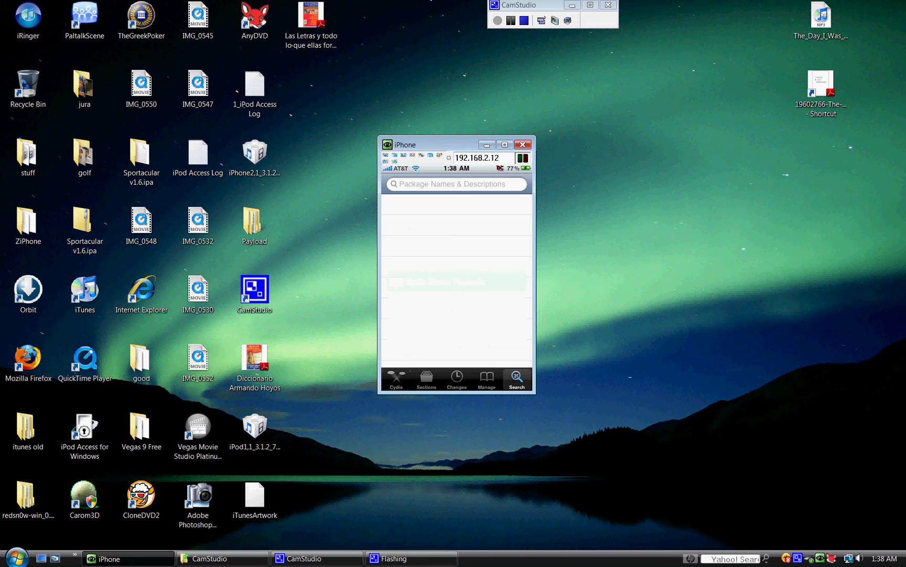
{"action": "left_click", "coordinate": [477, 183]}
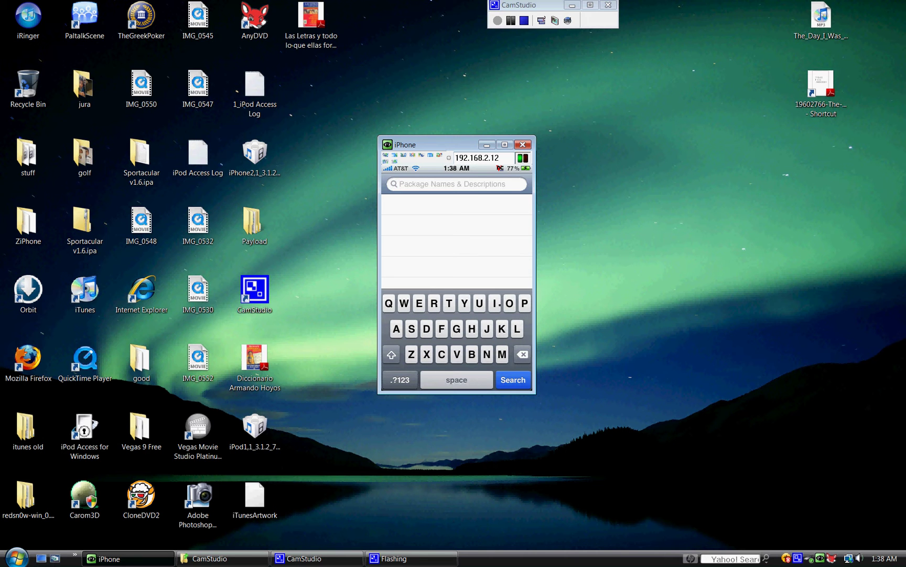
{"action": "left_click", "coordinate": [496, 303]}
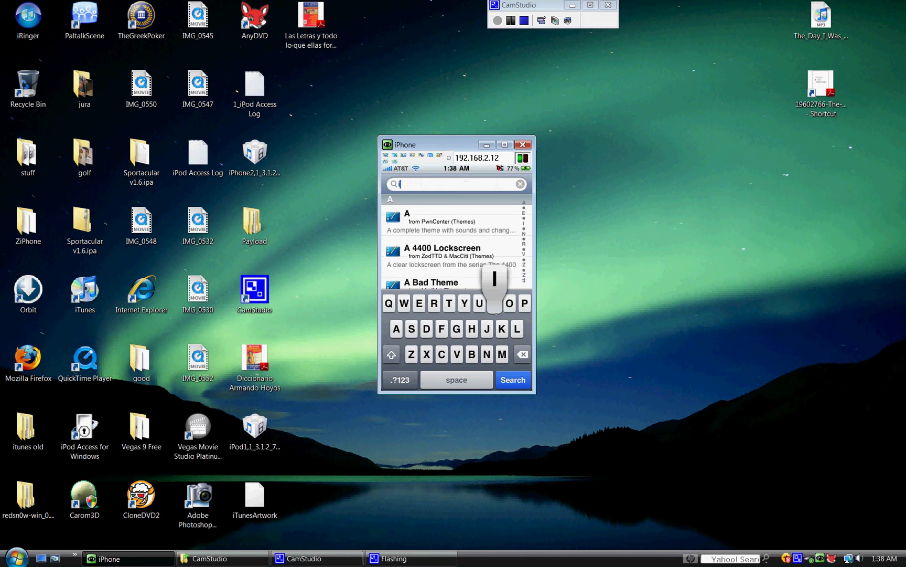
{"action": "left_click", "coordinate": [441, 329]}
{"action": "left_click", "coordinate": [495, 303]}
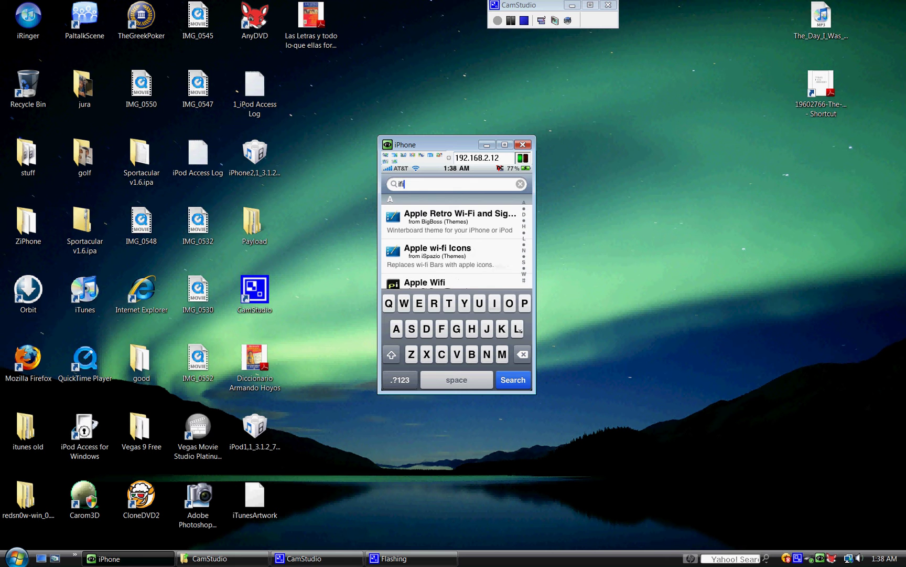
{"action": "left_click", "coordinate": [517, 329]}
{"action": "left_click", "coordinate": [419, 303]}
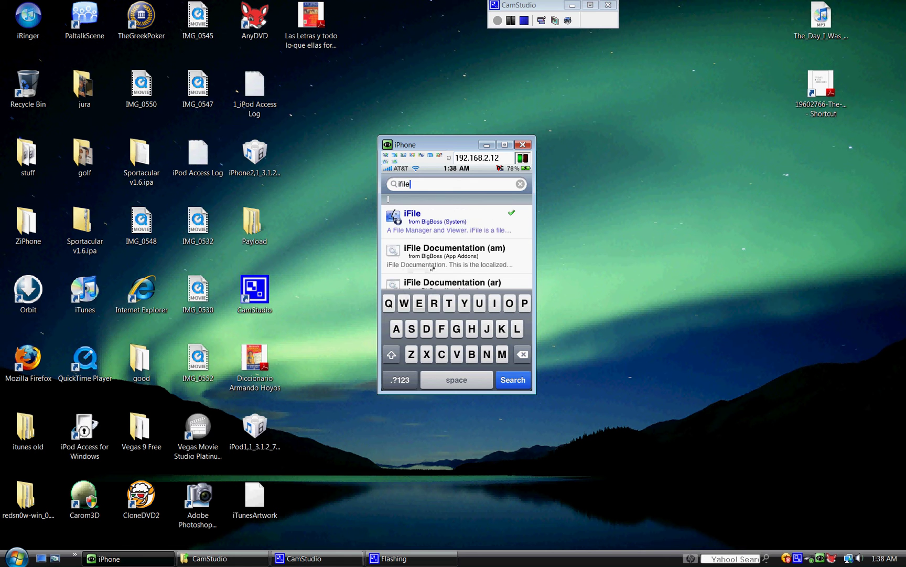
Step: View the iFile package details, then go back and reactivate the search field
{"action": "left_click", "coordinate": [446, 223]}
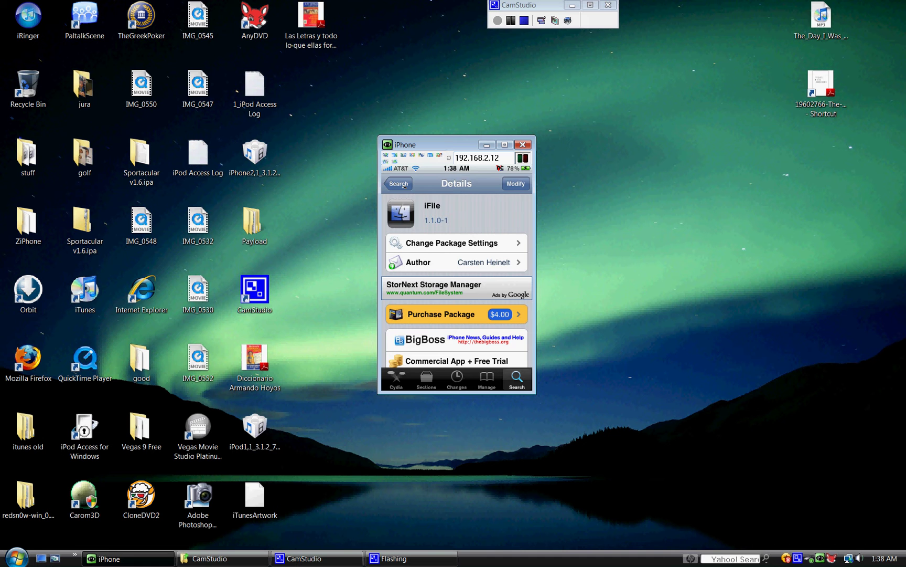
{"action": "left_click", "coordinate": [403, 184]}
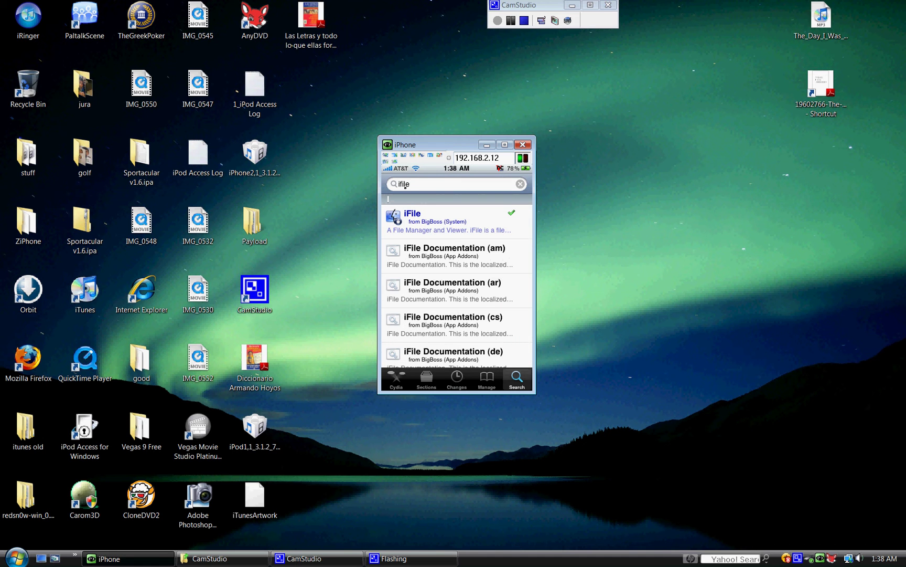
{"action": "left_click", "coordinate": [441, 186]}
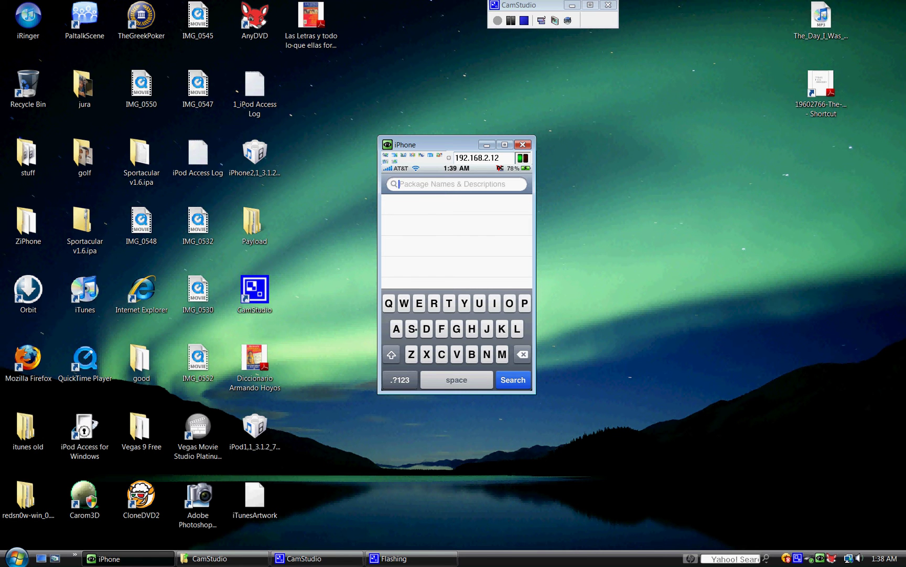
Step: Search Cydia for 'slide to'
{"action": "left_click", "coordinate": [412, 329]}
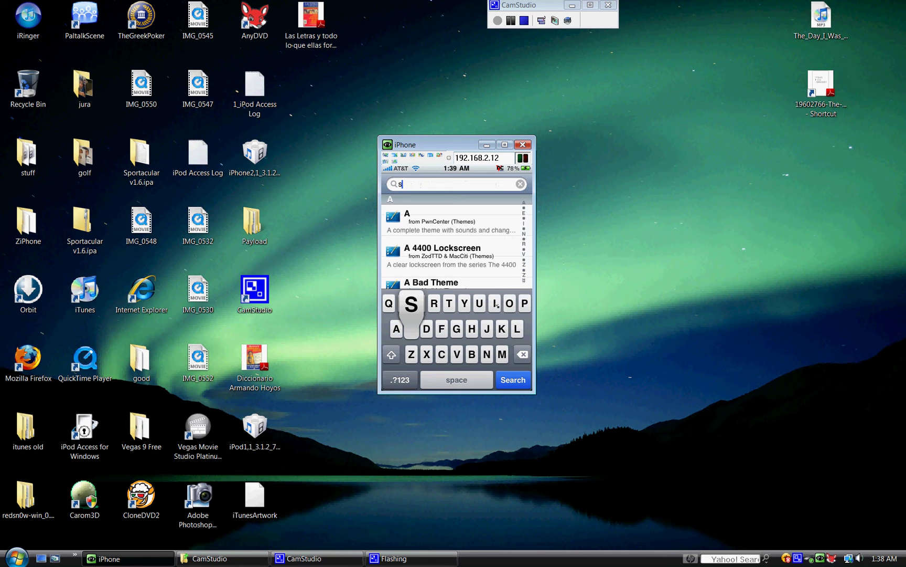
{"action": "left_click", "coordinate": [496, 304]}
{"action": "left_click", "coordinate": [426, 329]}
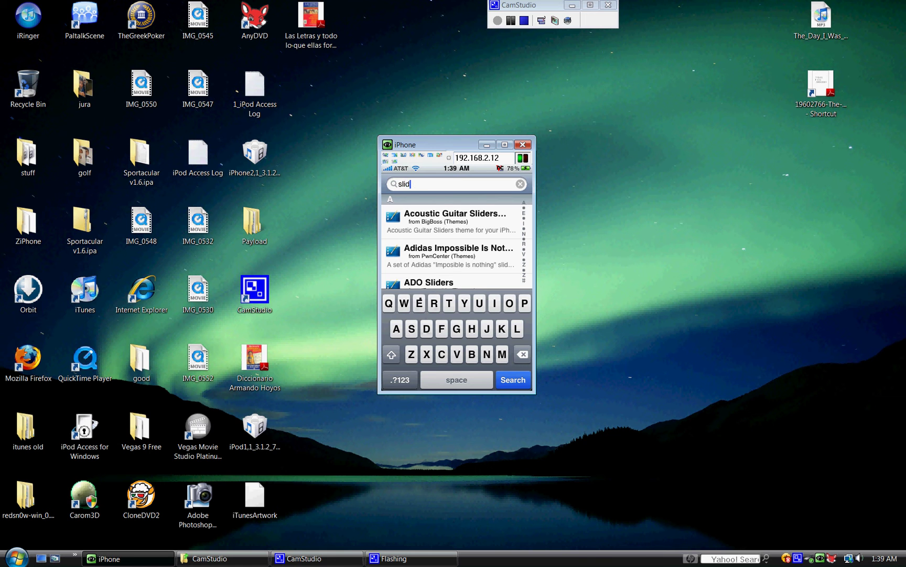
{"action": "left_click", "coordinate": [419, 303]}
{"action": "left_click", "coordinate": [457, 379]}
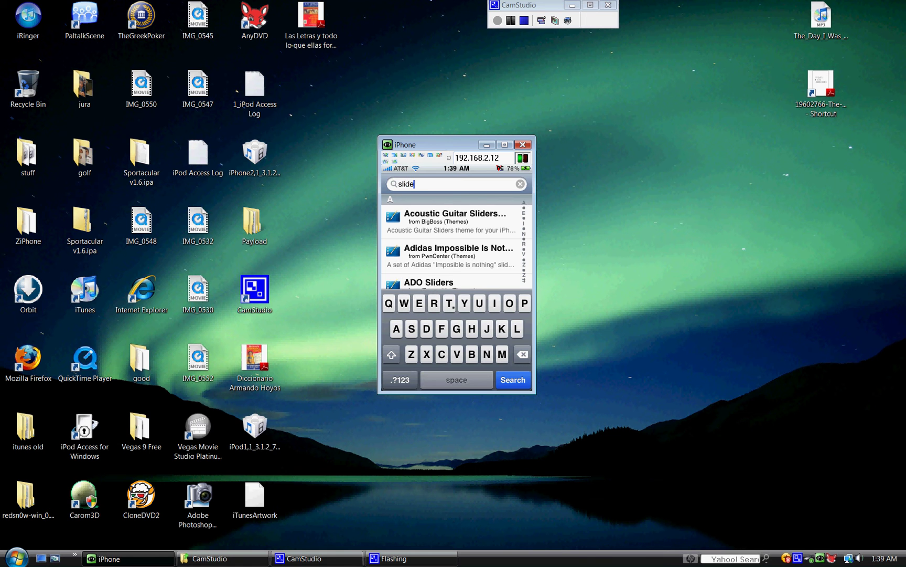
{"action": "left_click", "coordinate": [450, 303]}
{"action": "left_click", "coordinate": [510, 304]}
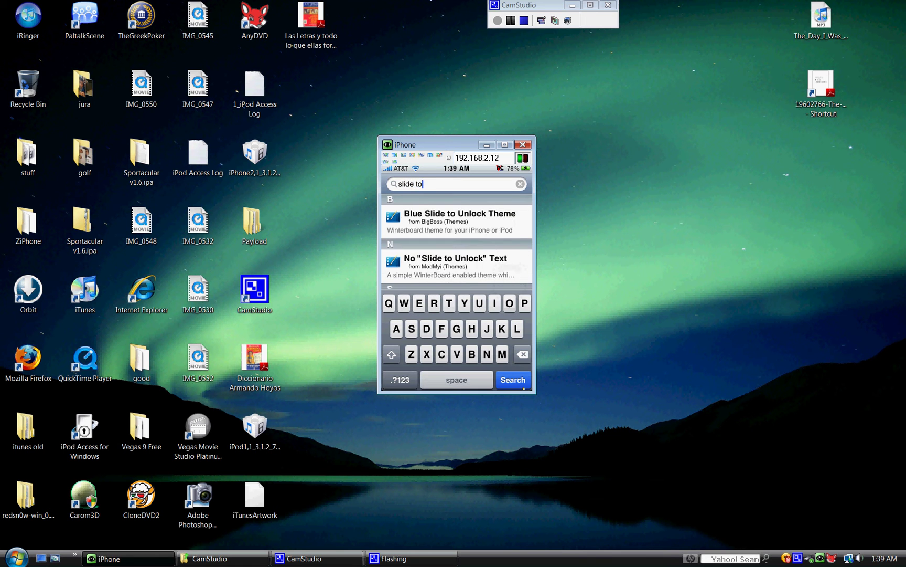
{"action": "left_click", "coordinate": [513, 379]}
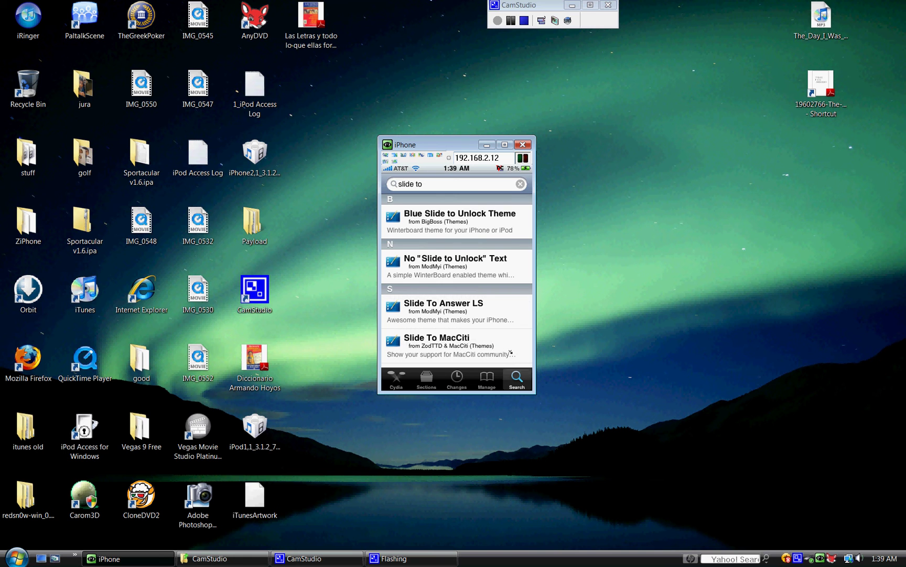
Step: Check the Slide to Unlock Killer details, then return to the search results
{"action": "scroll", "coordinate": [481, 323], "scroll_direction": "down", "scroll_amount": 3}
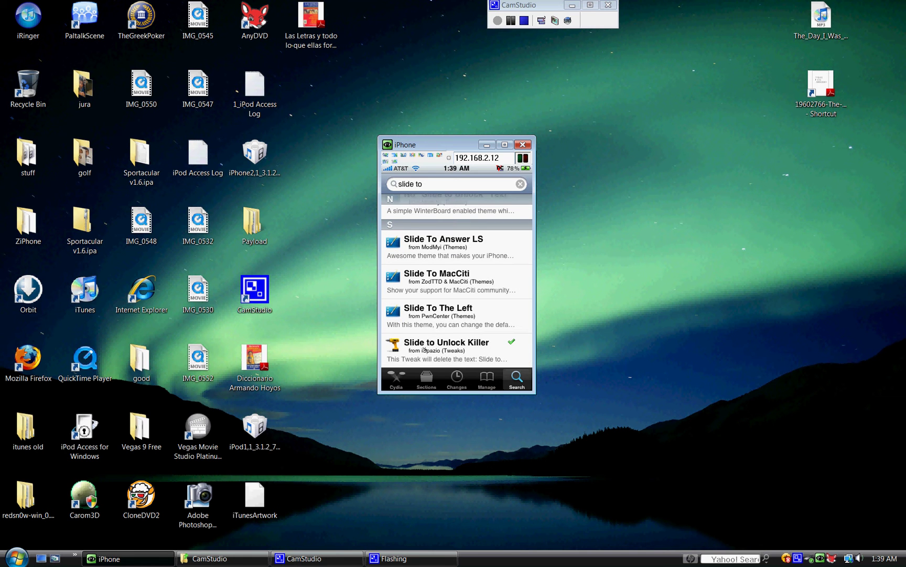
{"action": "left_click", "coordinate": [471, 350]}
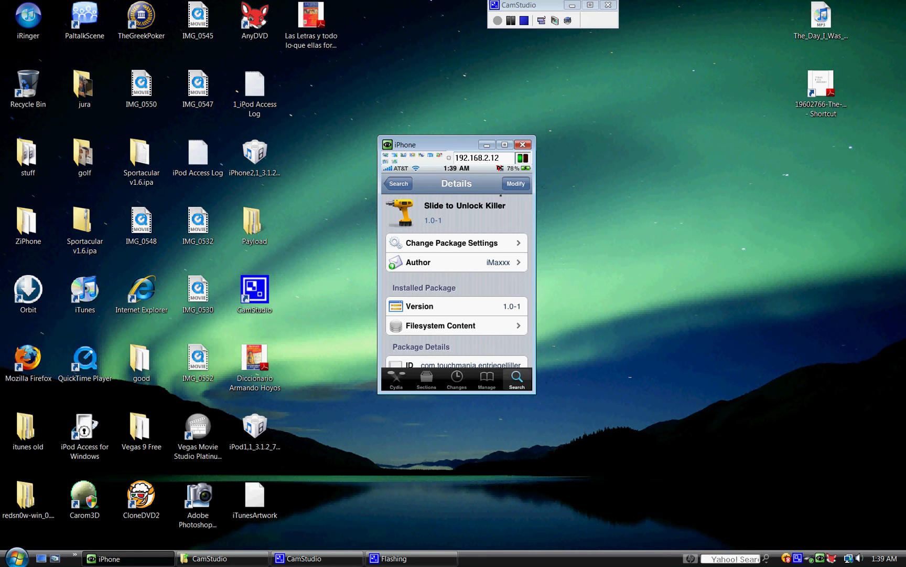
{"action": "left_click", "coordinate": [405, 184]}
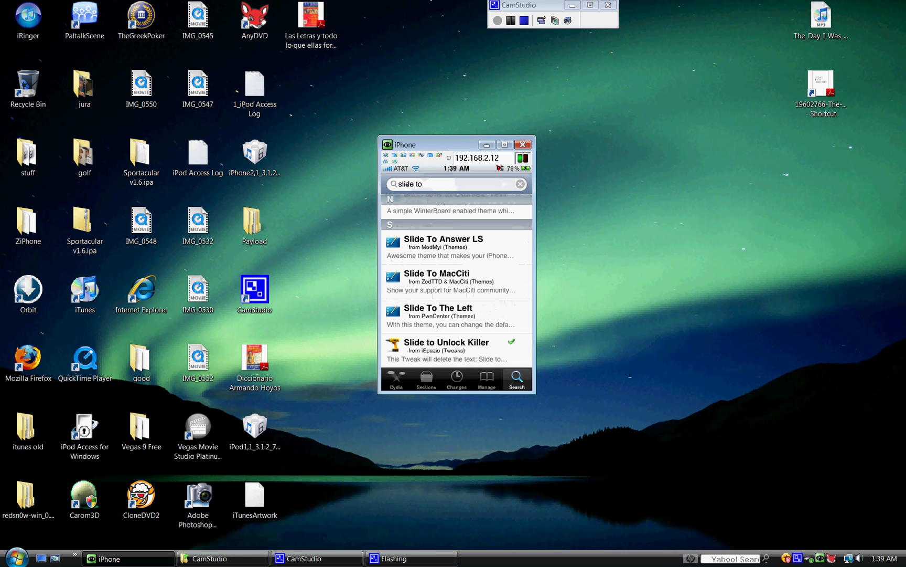
Step: Clear the 'slide to' text from Cydia's search field
{"action": "left_click", "coordinate": [521, 183]}
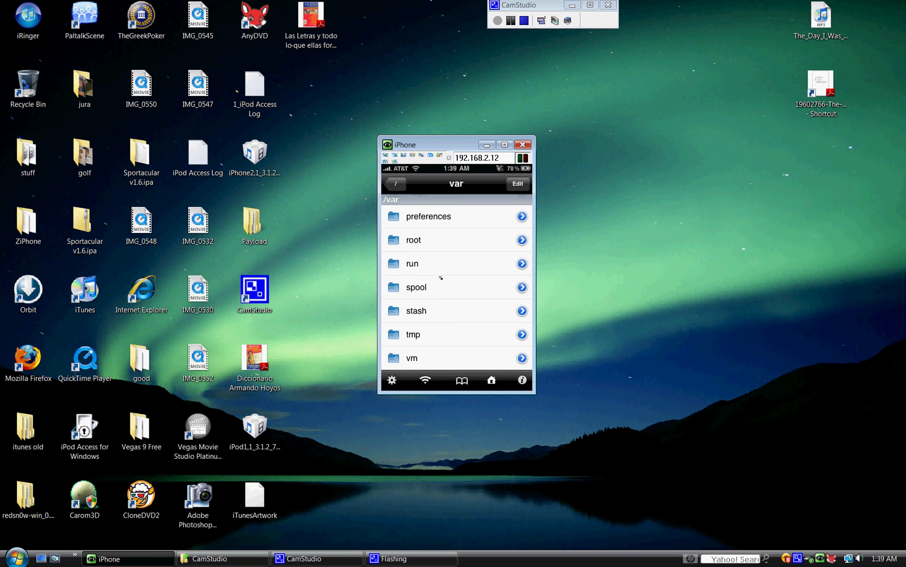
Step: Open /var/stash and browse its folder list down to the Themes folders
{"action": "left_click", "coordinate": [426, 313]}
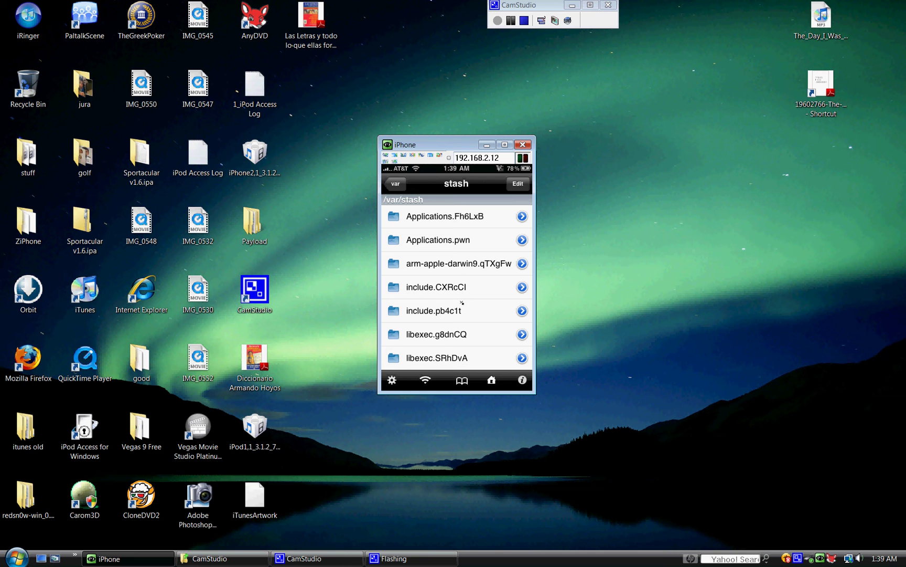
{"action": "scroll", "coordinate": [466, 309], "scroll_direction": "down", "scroll_amount": 3}
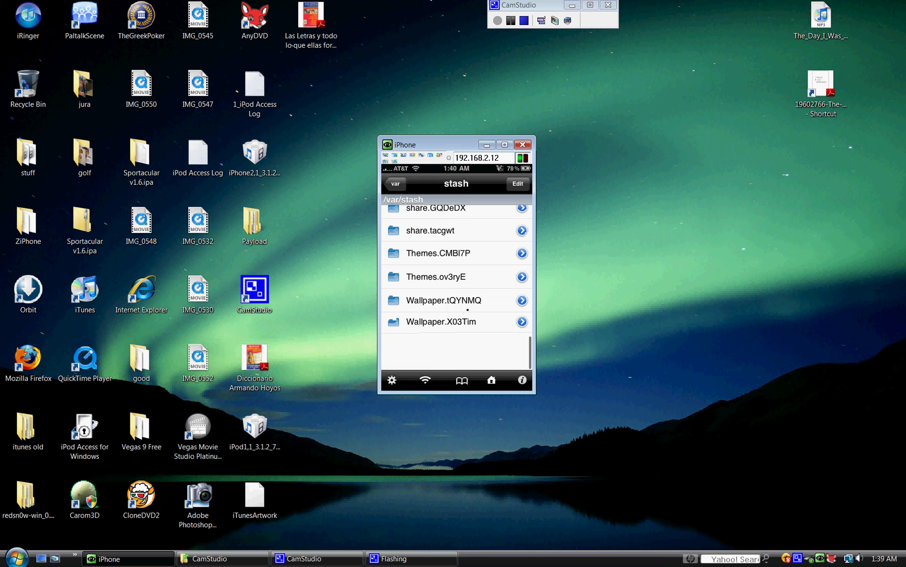
{"action": "scroll", "coordinate": [468, 309], "scroll_direction": "up", "scroll_amount": 3}
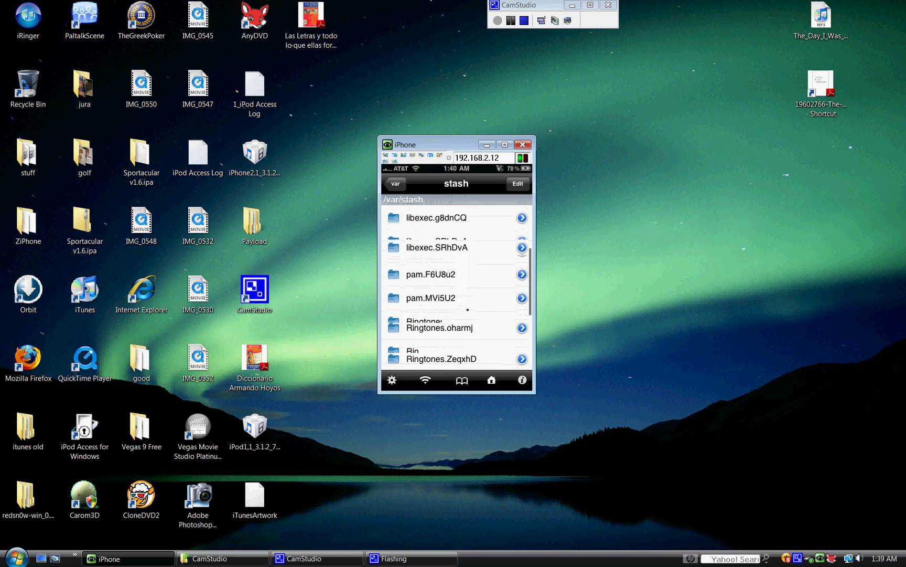
{"action": "scroll", "coordinate": [466, 309], "scroll_direction": "down", "scroll_amount": 1}
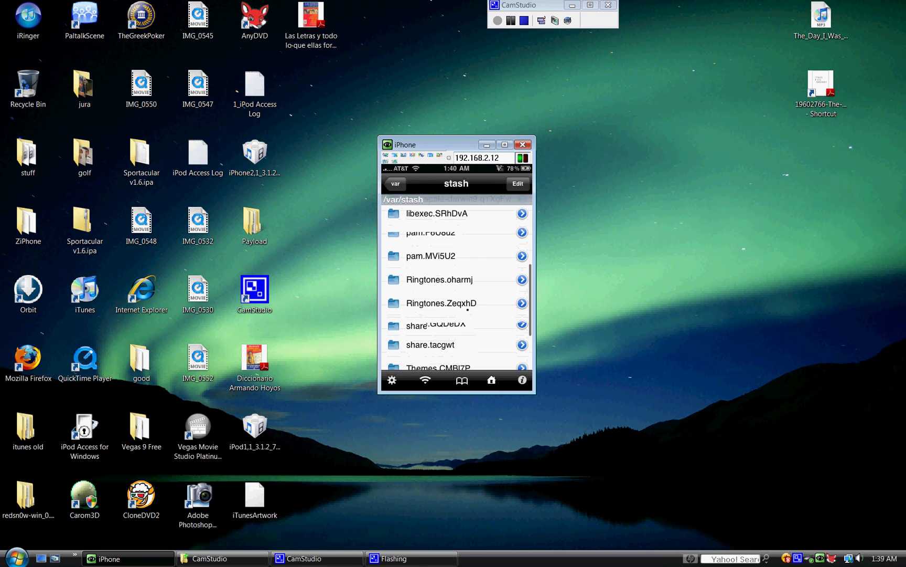
{"action": "scroll", "coordinate": [468, 309], "scroll_direction": "down", "scroll_amount": 3}
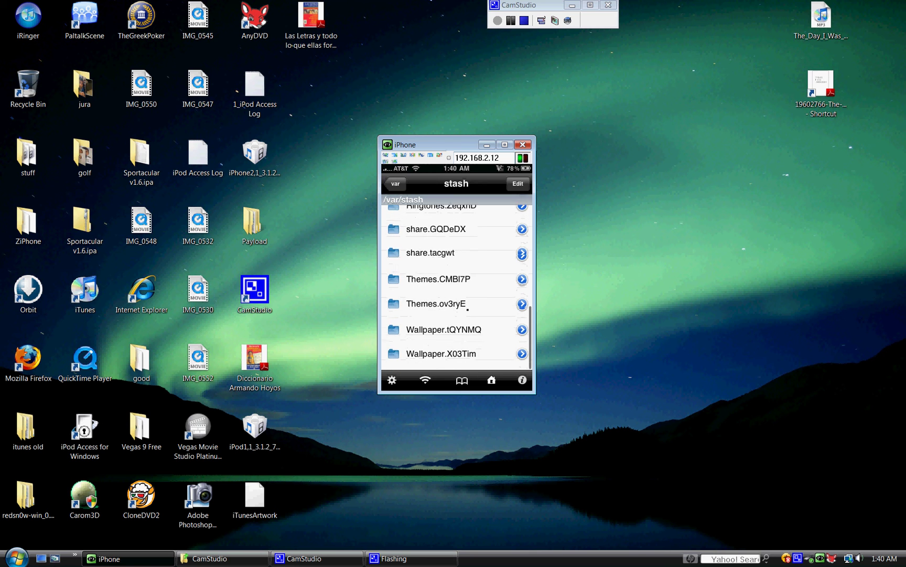
{"action": "scroll", "coordinate": [467, 310], "scroll_direction": "up", "scroll_amount": 5}
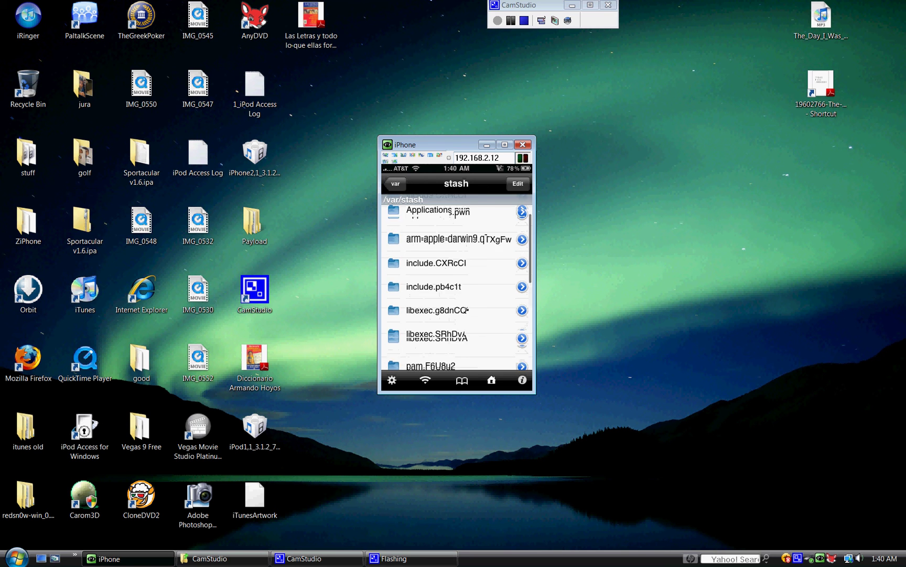
{"action": "scroll", "coordinate": [467, 310], "scroll_direction": "down", "scroll_amount": 2}
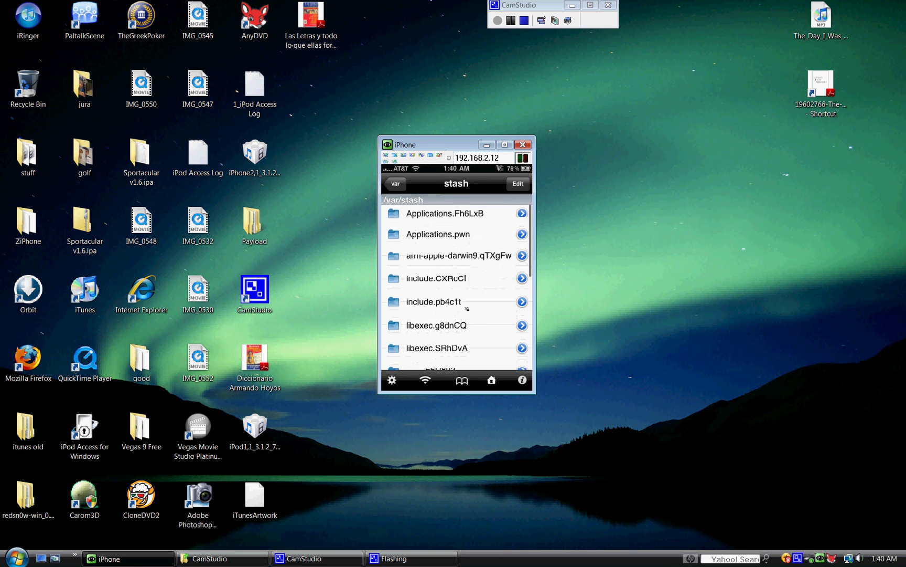
{"action": "scroll", "coordinate": [466, 309], "scroll_direction": "down", "scroll_amount": 5}
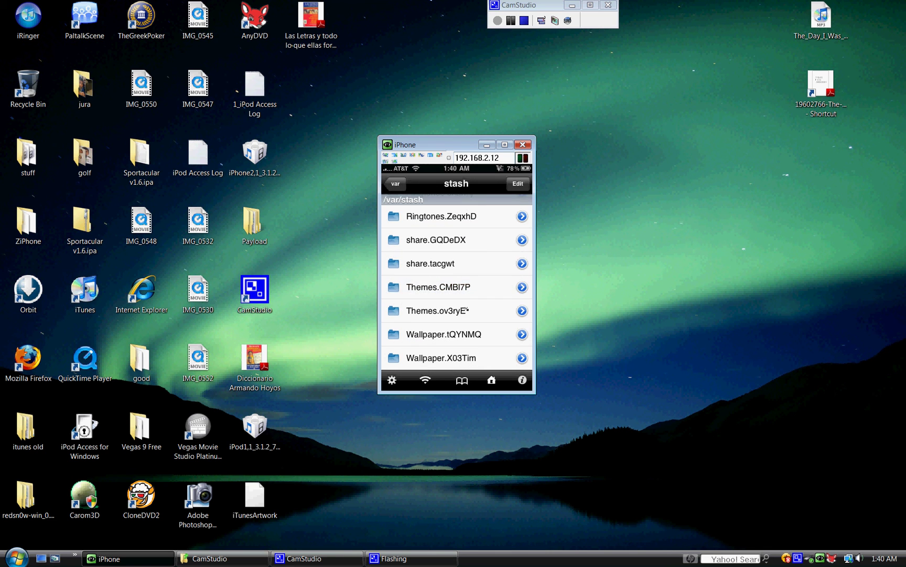
Step: Open Themes.ov3ryE, then its EntriegelKiller.theme folder
{"action": "left_click", "coordinate": [468, 310]}
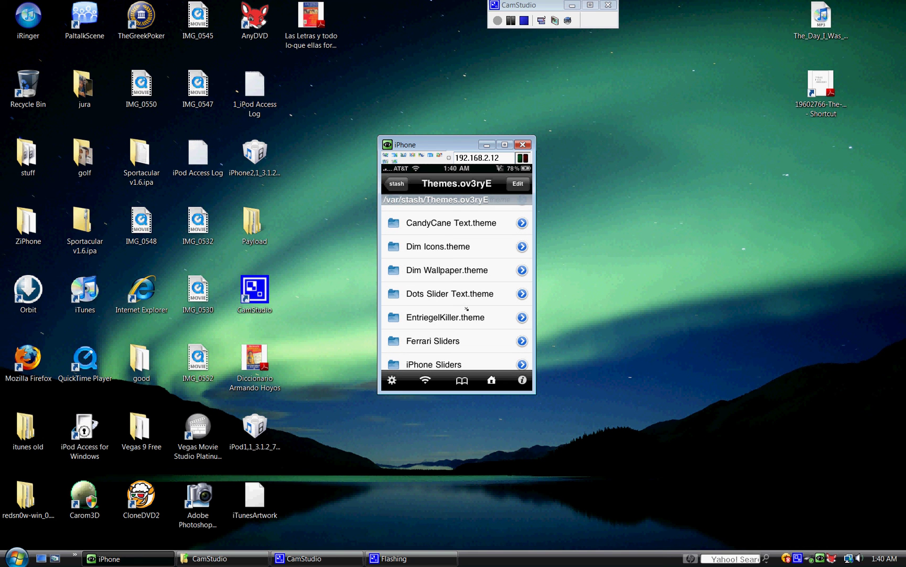
{"action": "left_click", "coordinate": [466, 309]}
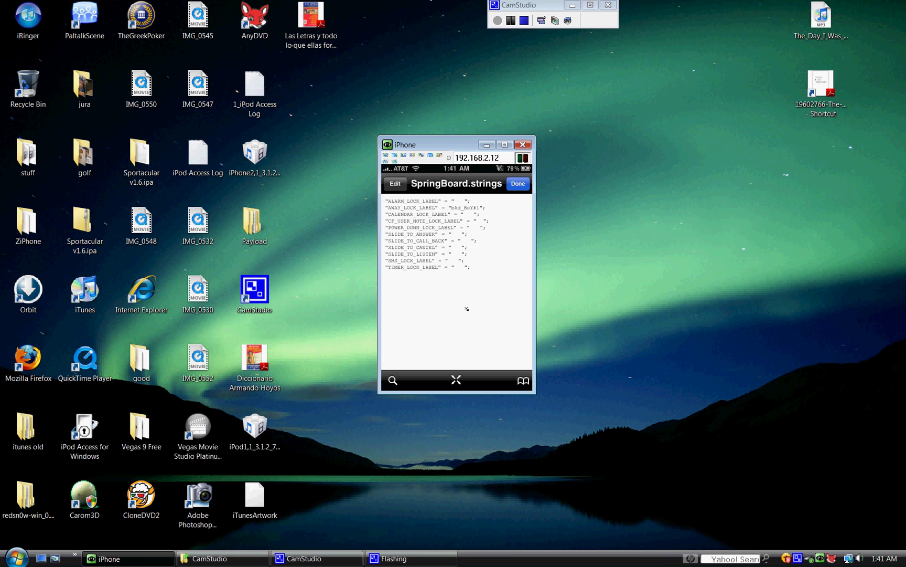
Step: Put SpringBoard.strings into edit mode with the caret inside the ALARM_LOCK_LABEL quotes
{"action": "left_click", "coordinate": [466, 308]}
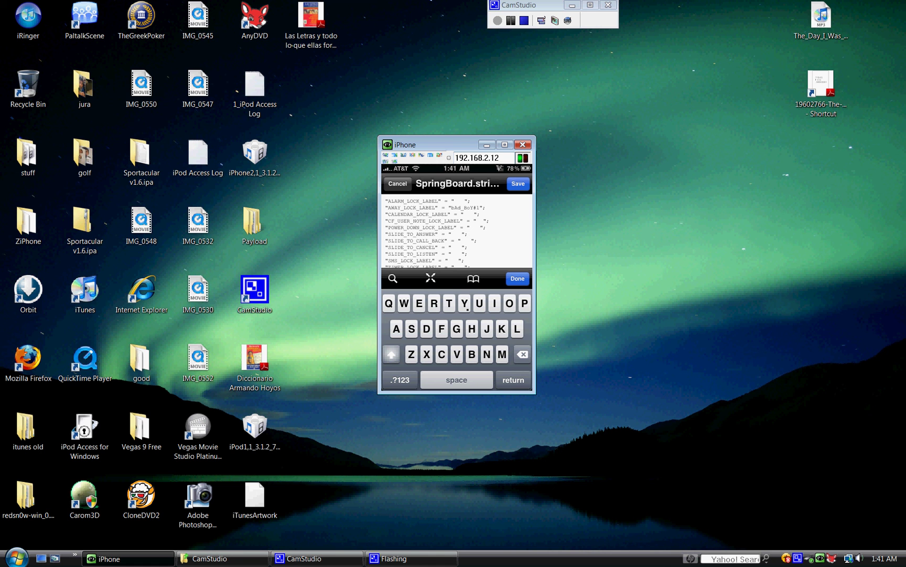
{"action": "left_click", "coordinate": [464, 201]}
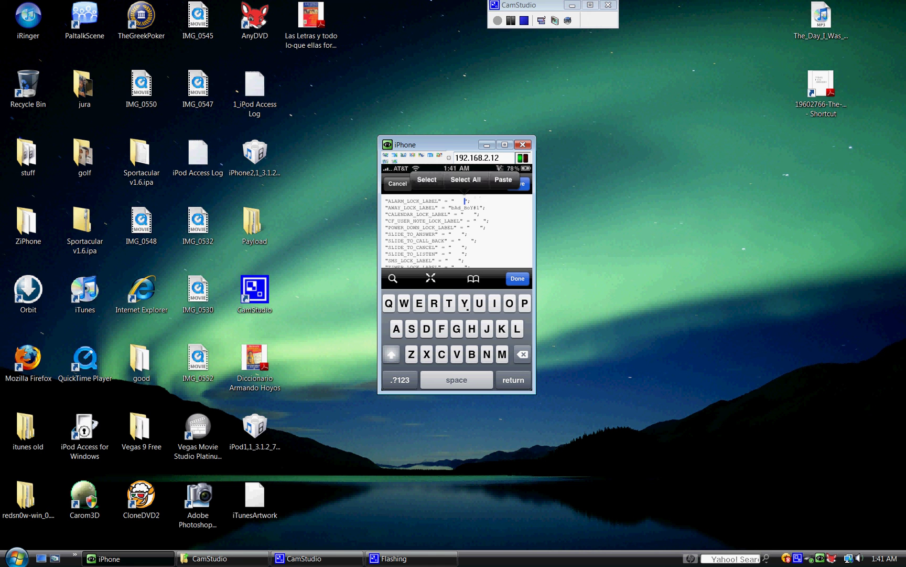